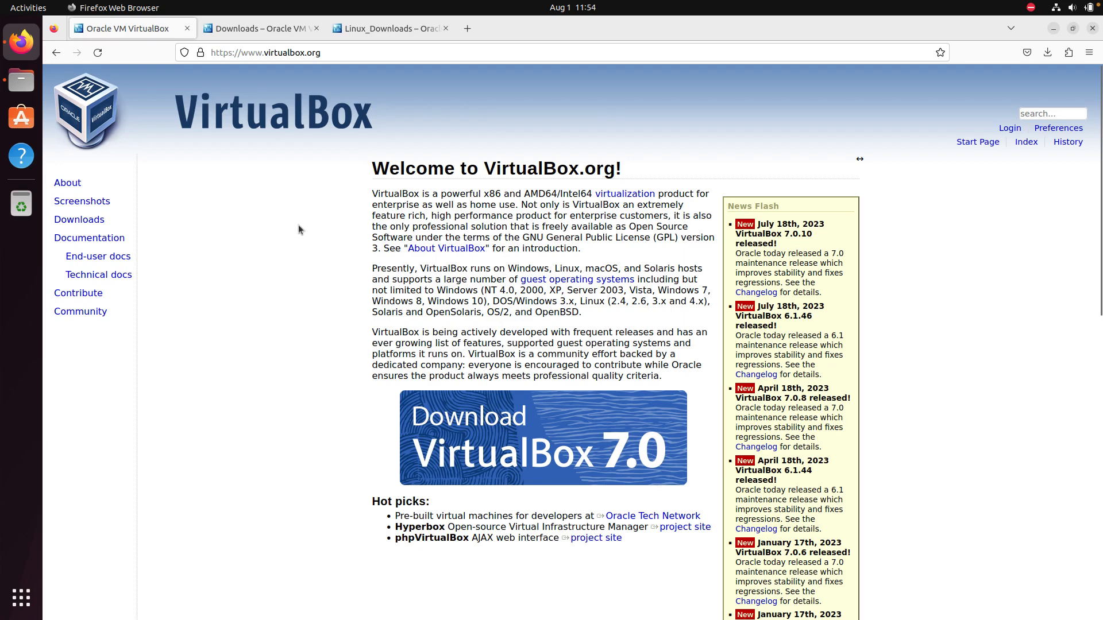
Show the VirtualBox Downloads page and examine the 7.0.10 platform packages for Windows, macOS and Linux.
drag(115, 229, 94, 183)
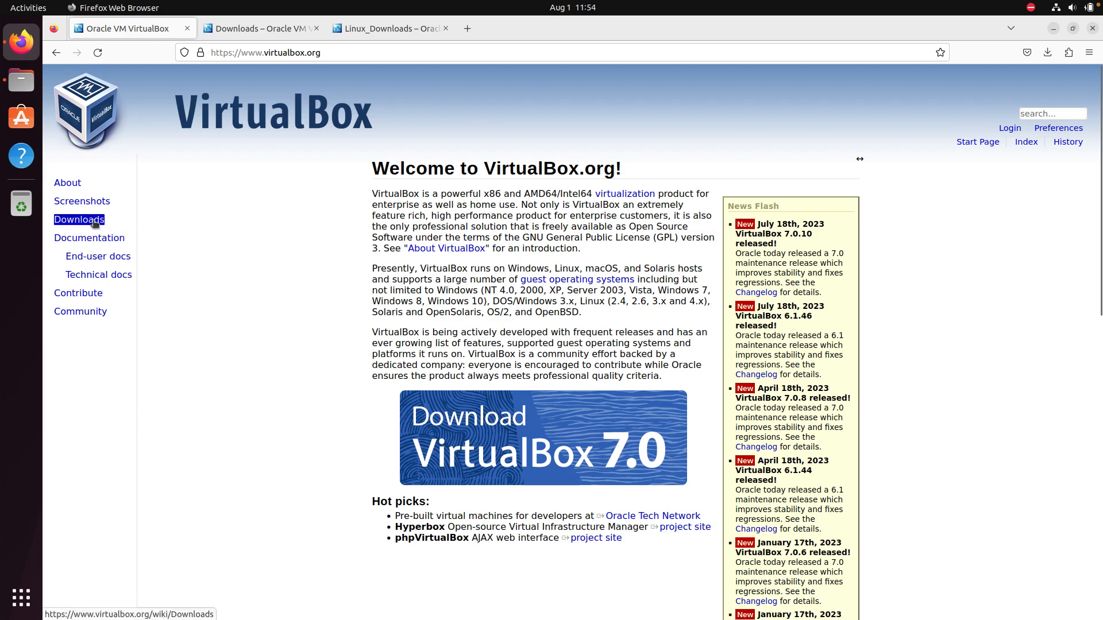
click(244, 29)
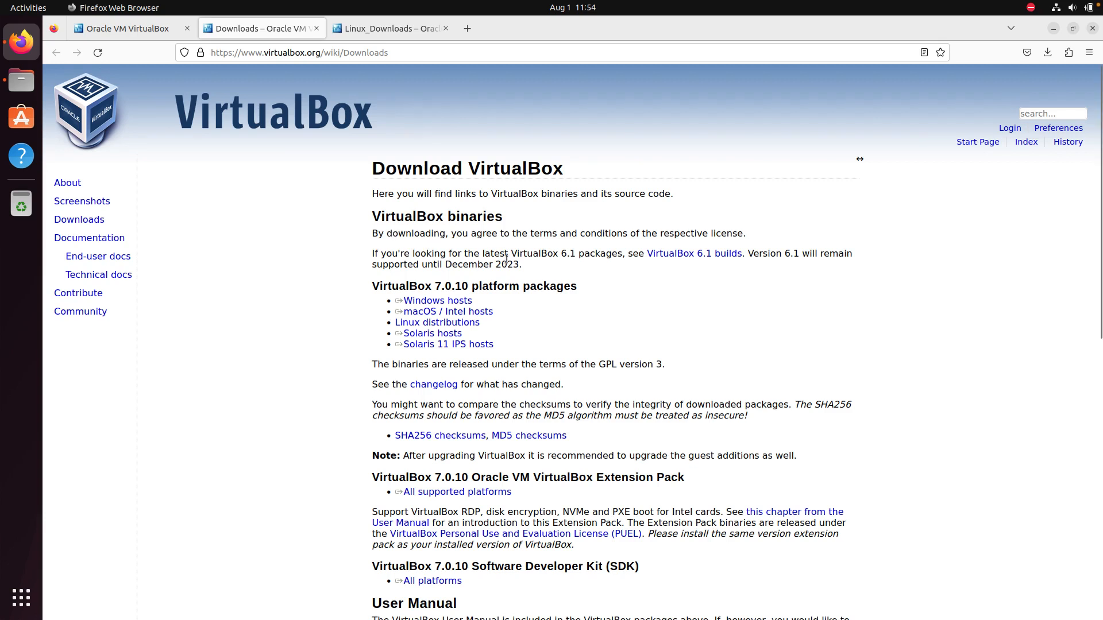
triple_click(472, 313)
triple_click(464, 303)
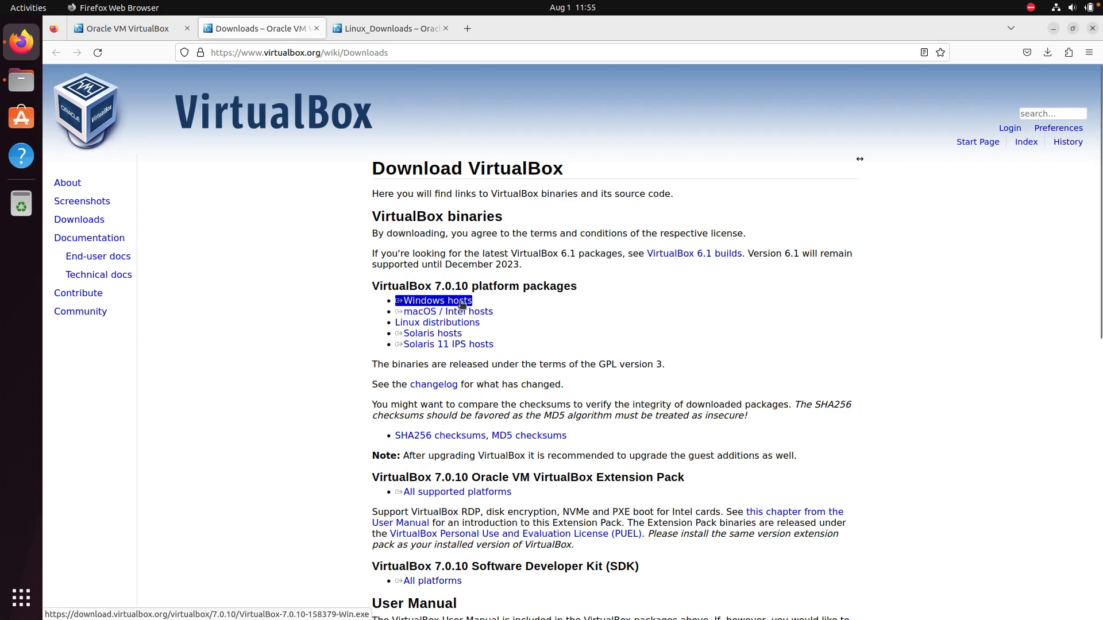
triple_click(440, 316)
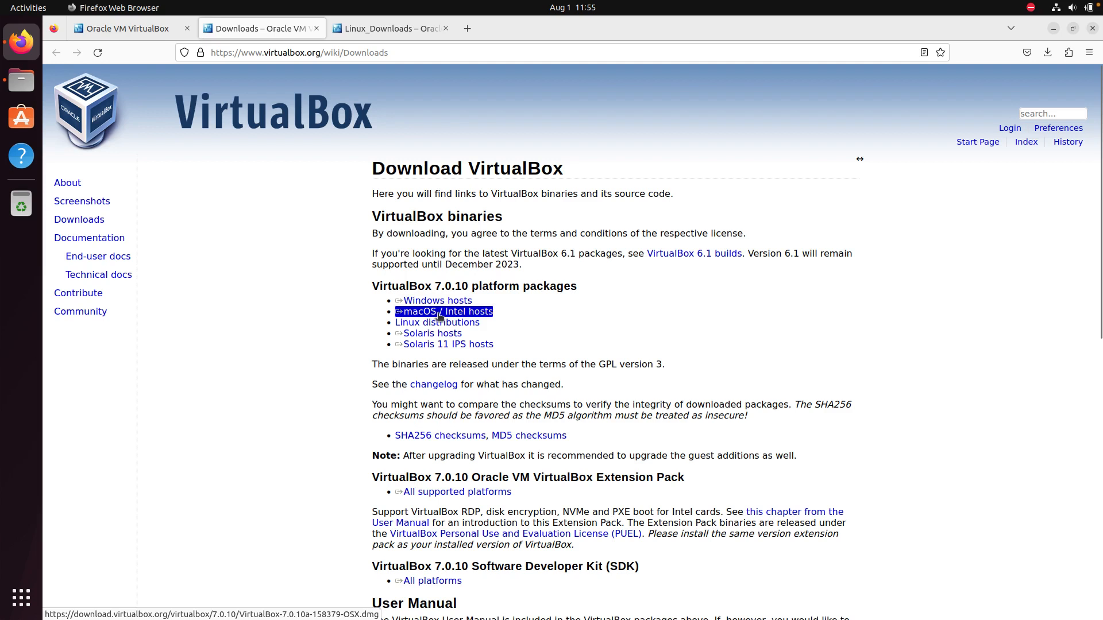
triple_click(438, 325)
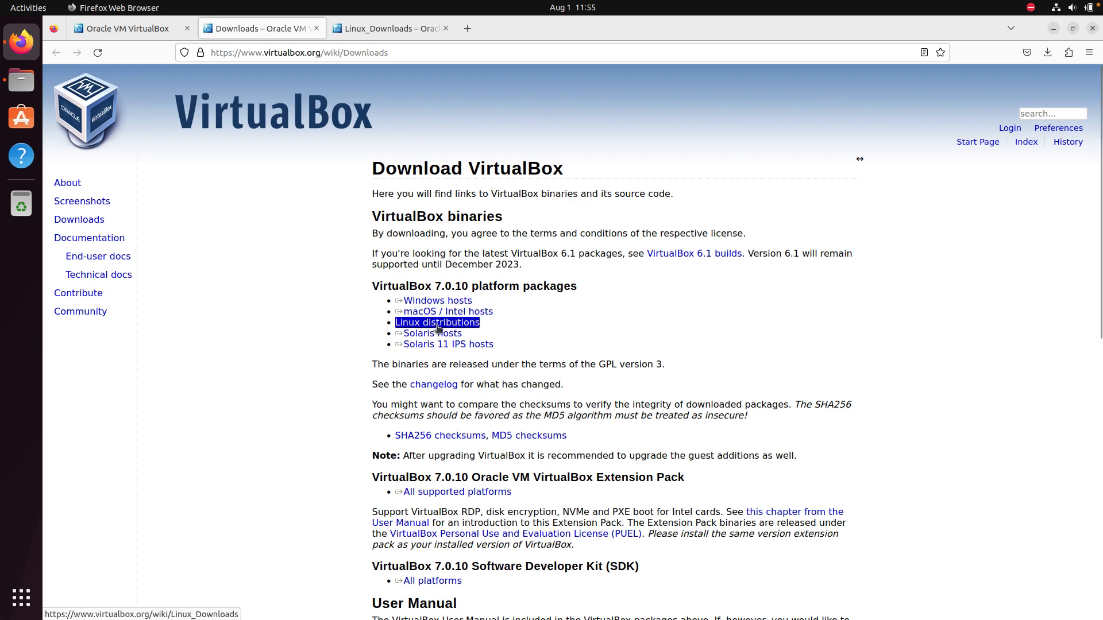
triple_click(444, 331)
triple_click(448, 325)
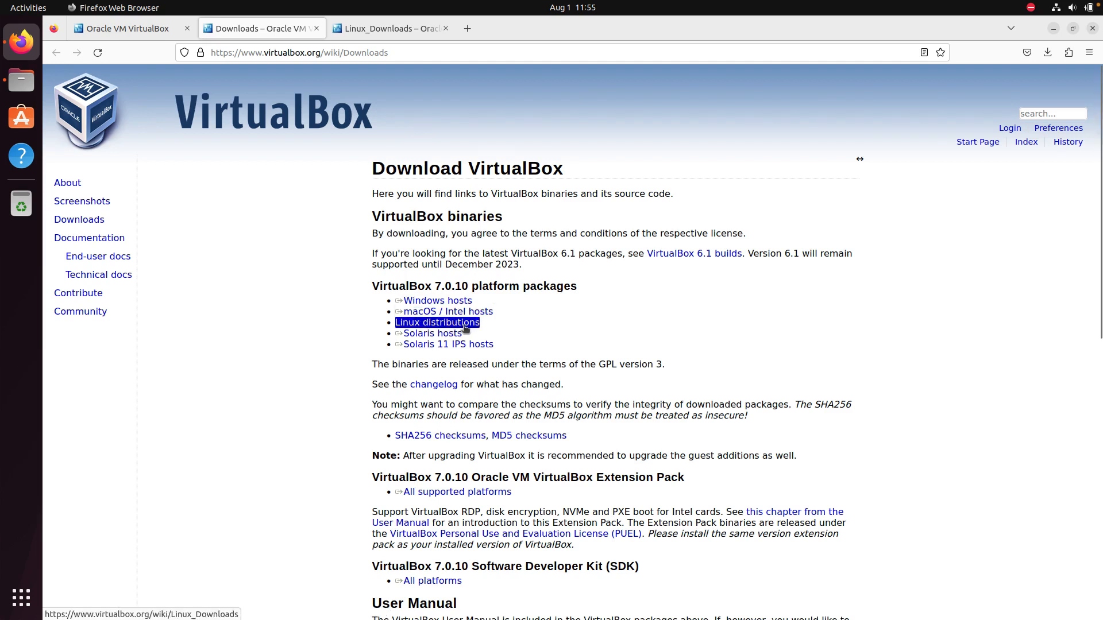
click(466, 329)
triple_click(465, 328)
click(465, 329)
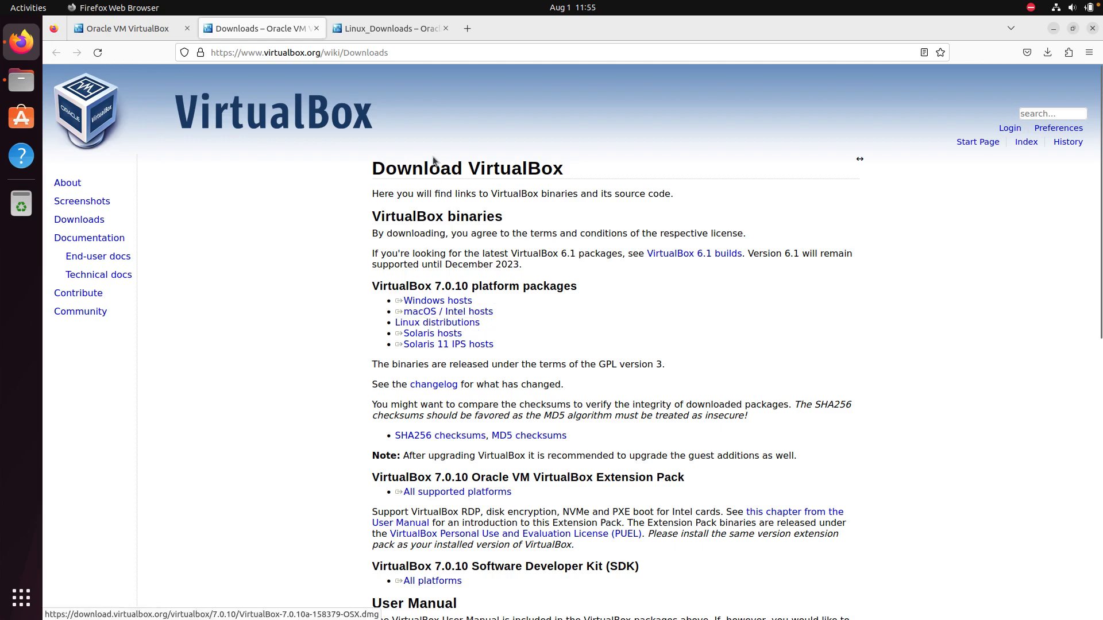
Show the Linux downloads page and highlight the Ubuntu 22.04 package of VirtualBox 7.0.10.
click(385, 29)
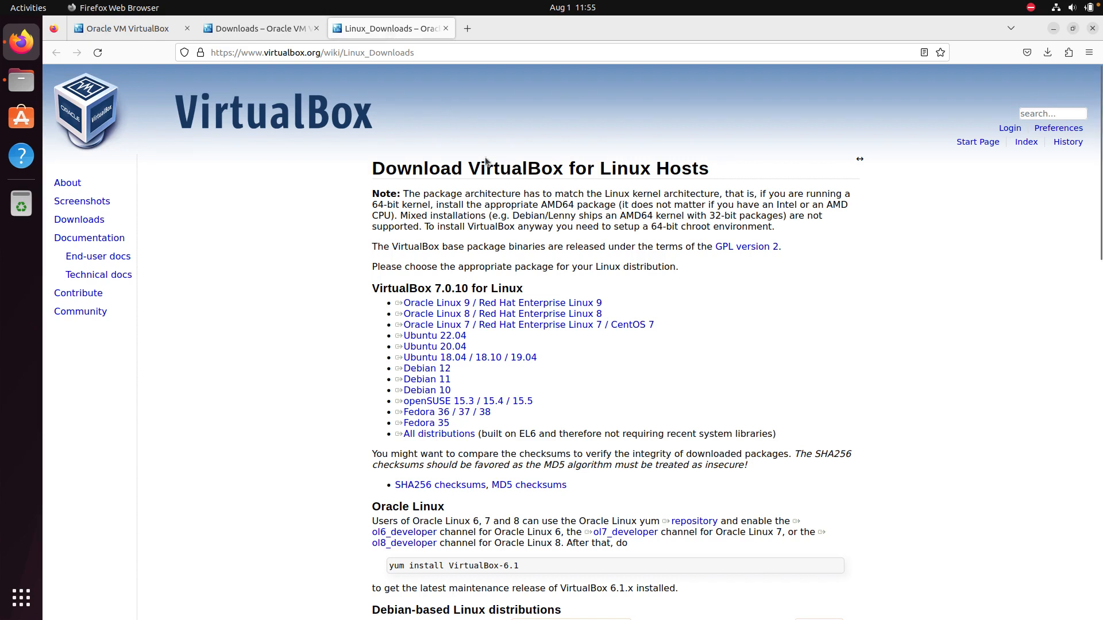
triple_click(488, 328)
triple_click(459, 337)
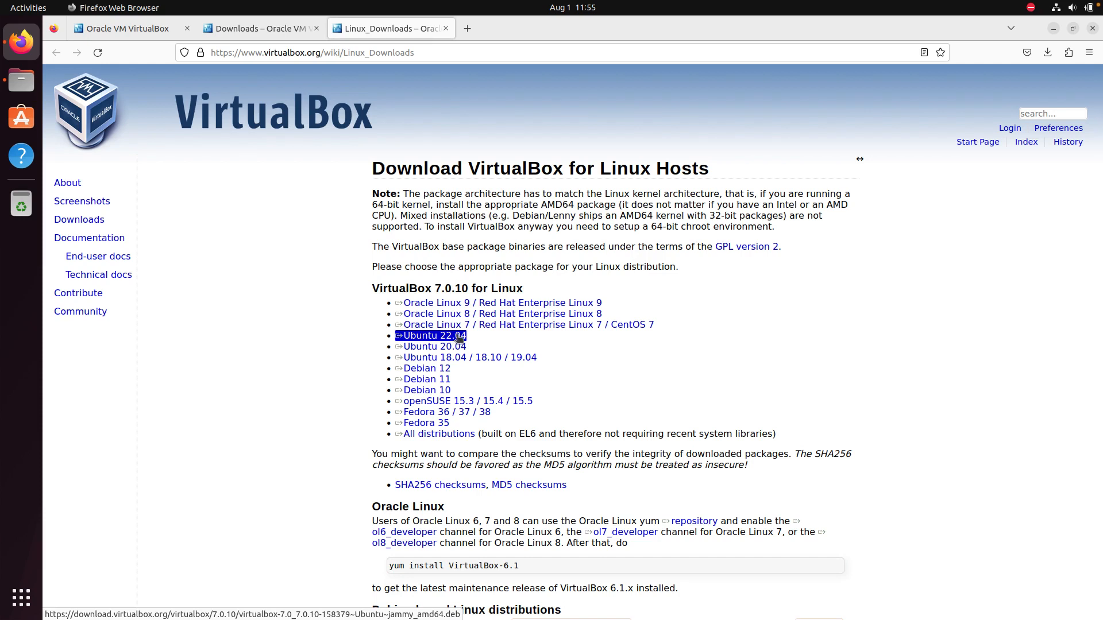
Open the downloaded VirtualBox 7.0.10 .deb package from the Downloads folder with Software Install.
click(19, 85)
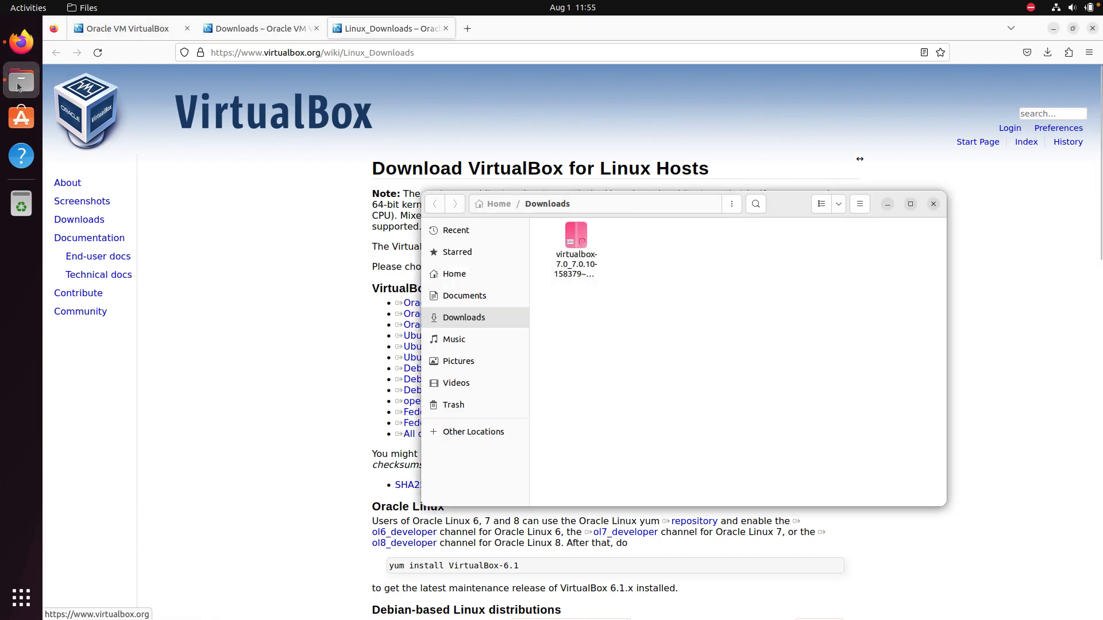
mouse_move(785, 213)
mouse_down()
mouse_move(732, 216)
mouse_move(796, 220)
mouse_up()
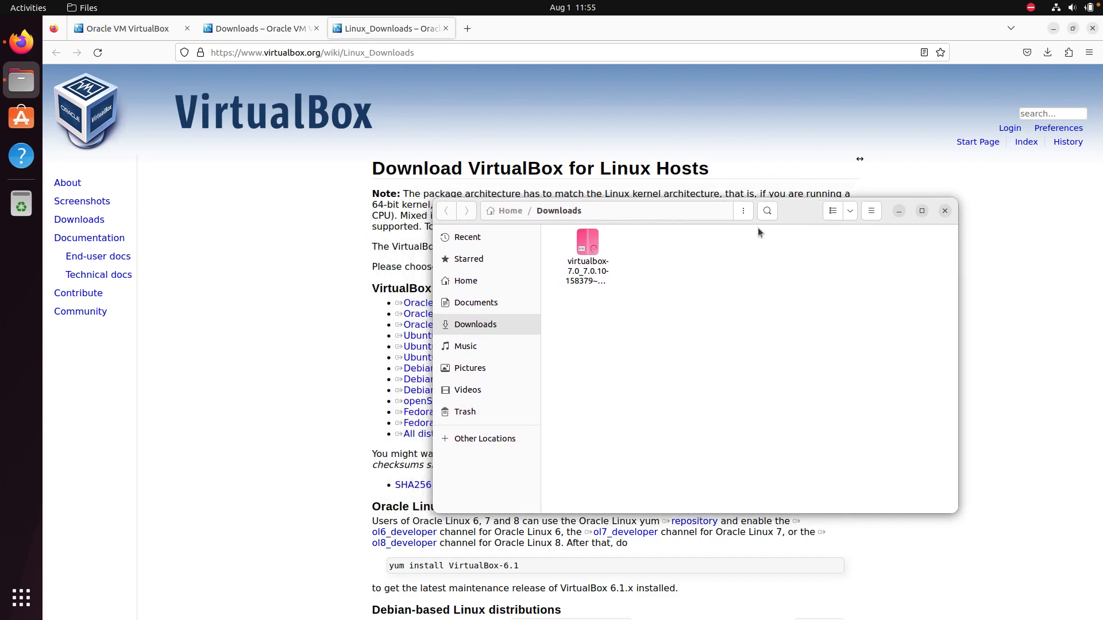
right_click(589, 245)
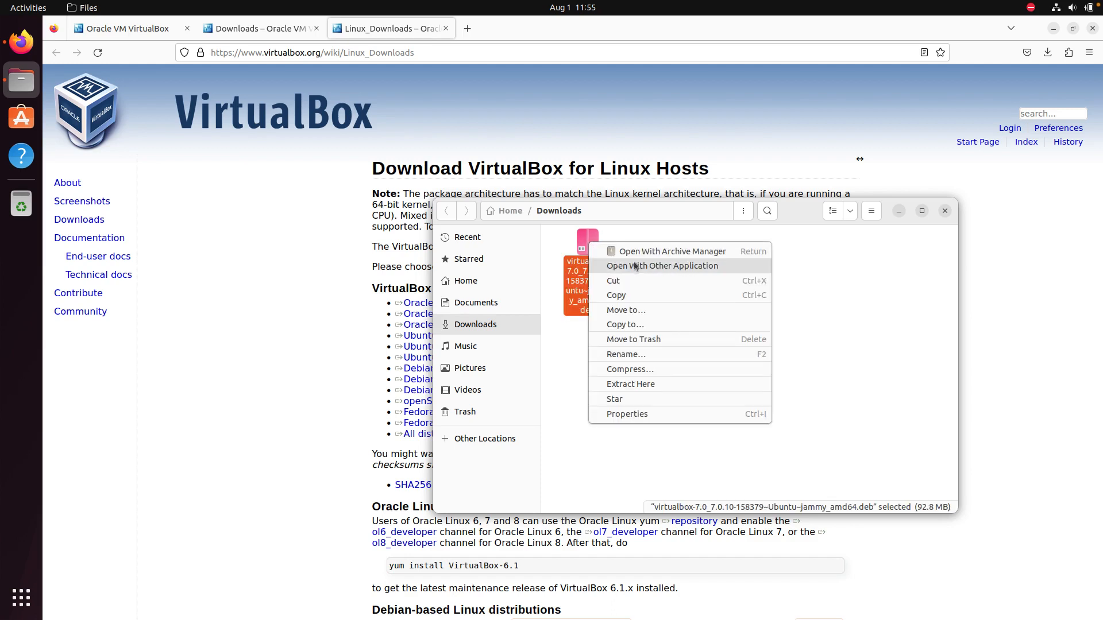
click(683, 266)
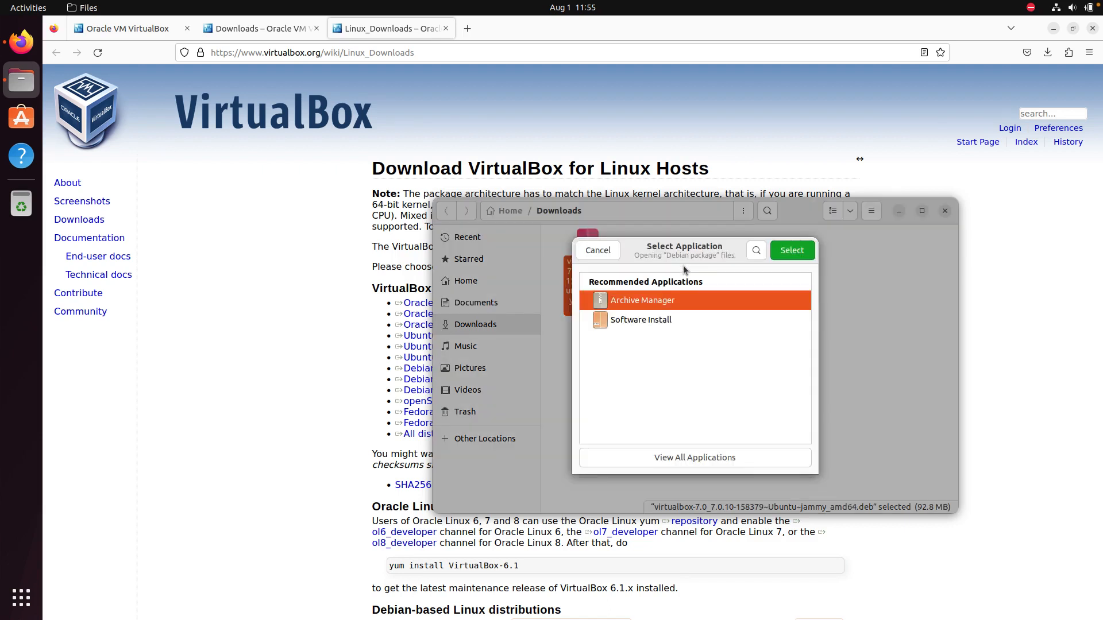
click(640, 322)
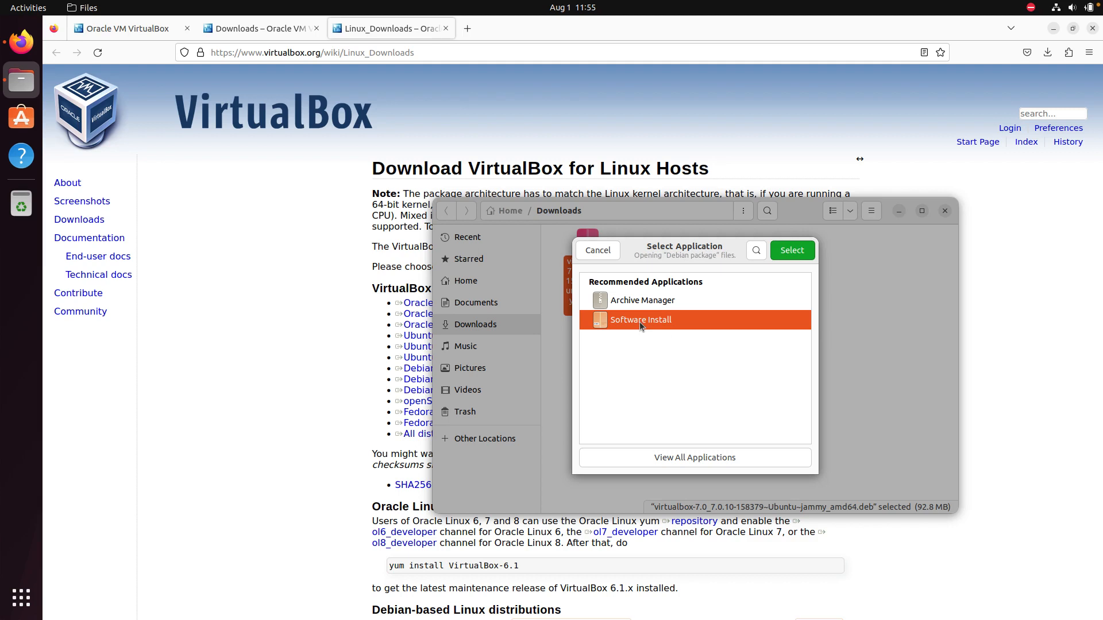
click(792, 251)
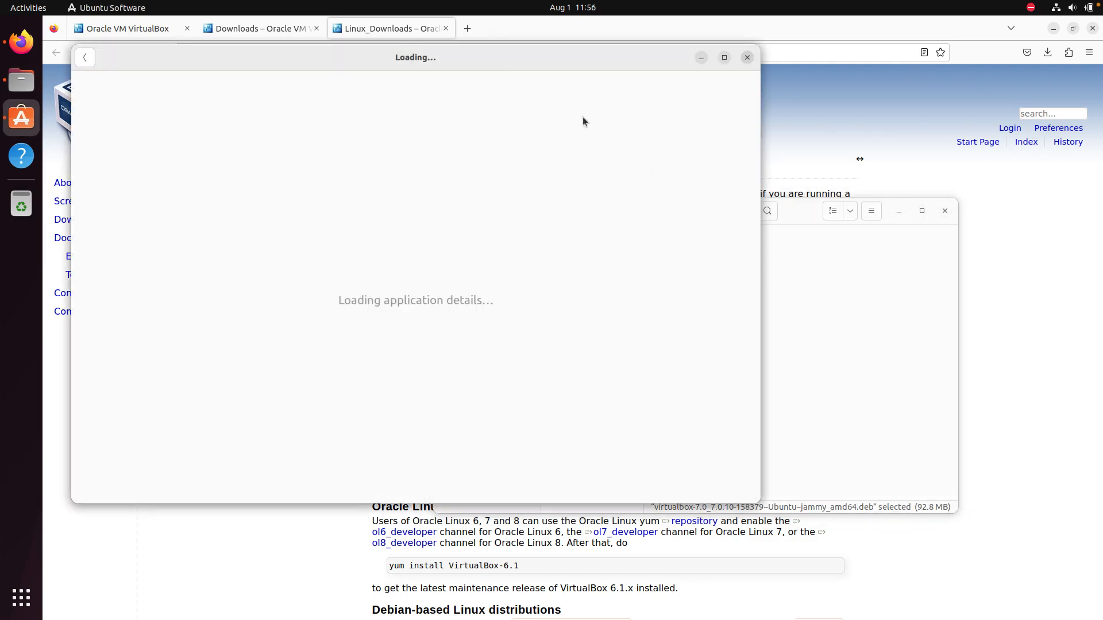
Install the virtualbox-7.0 package, authenticating with the account password, and close the installer and file manager windows.
drag(559, 70, 666, 108)
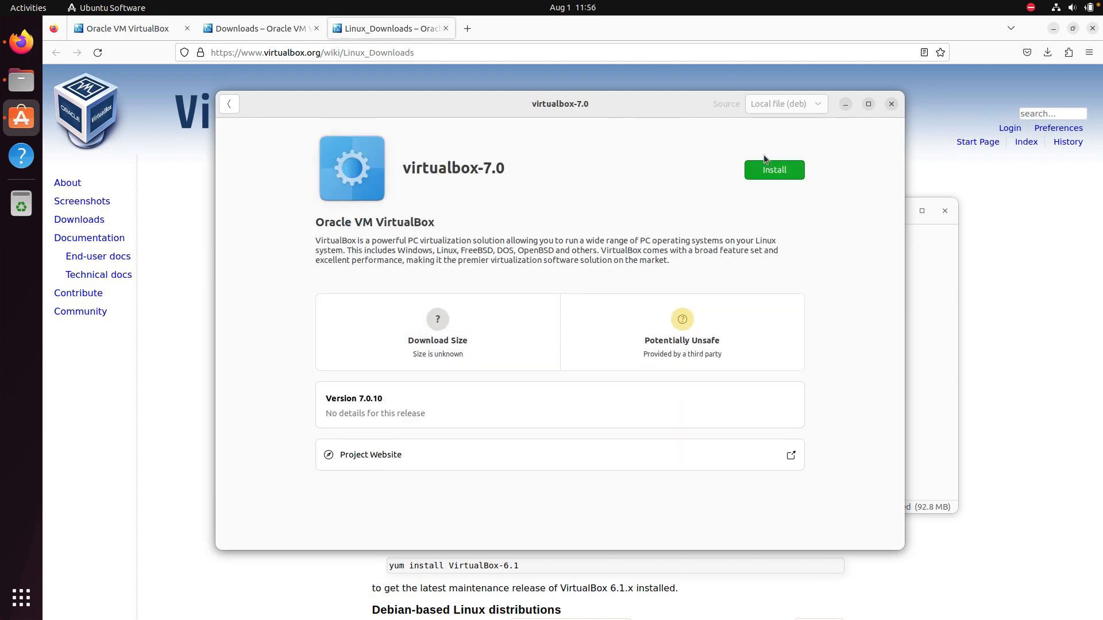
drag(669, 101, 643, 109)
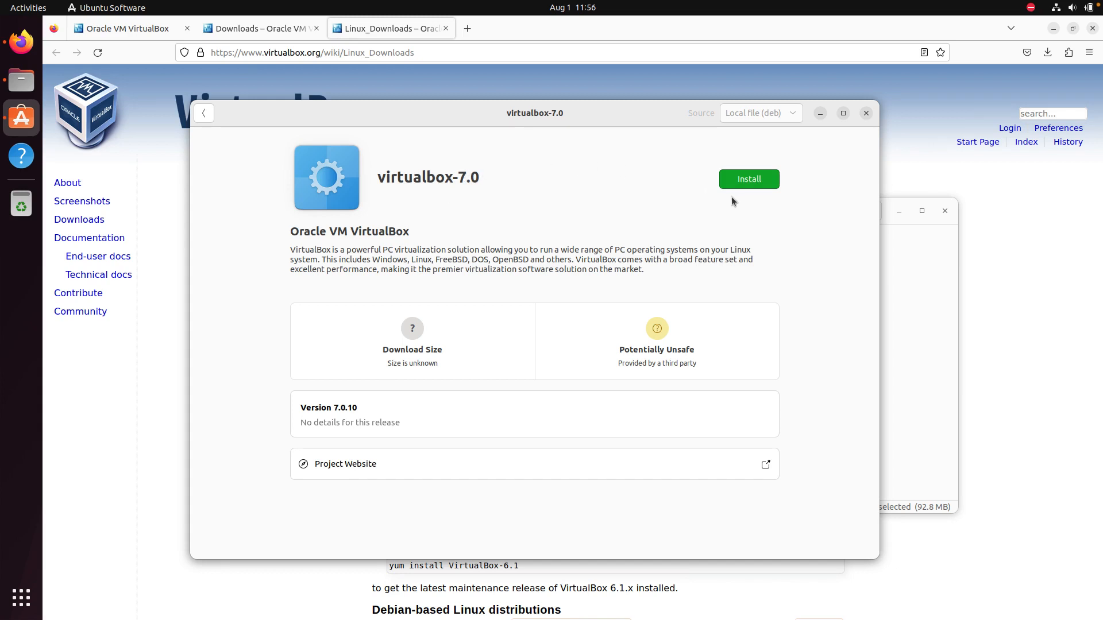
click(752, 184)
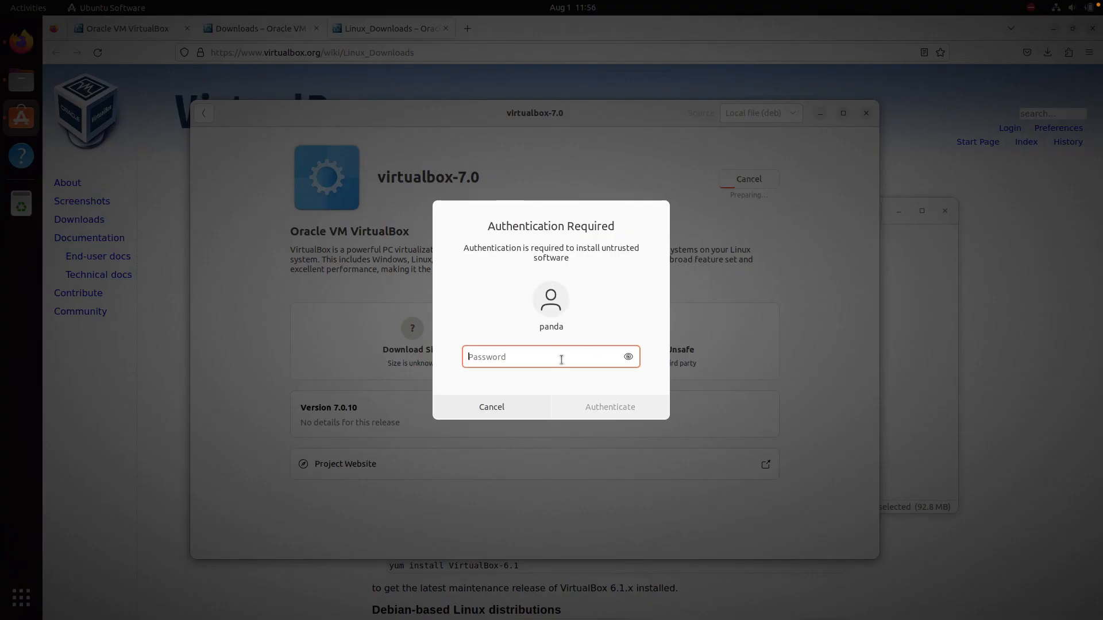
text(•••••)
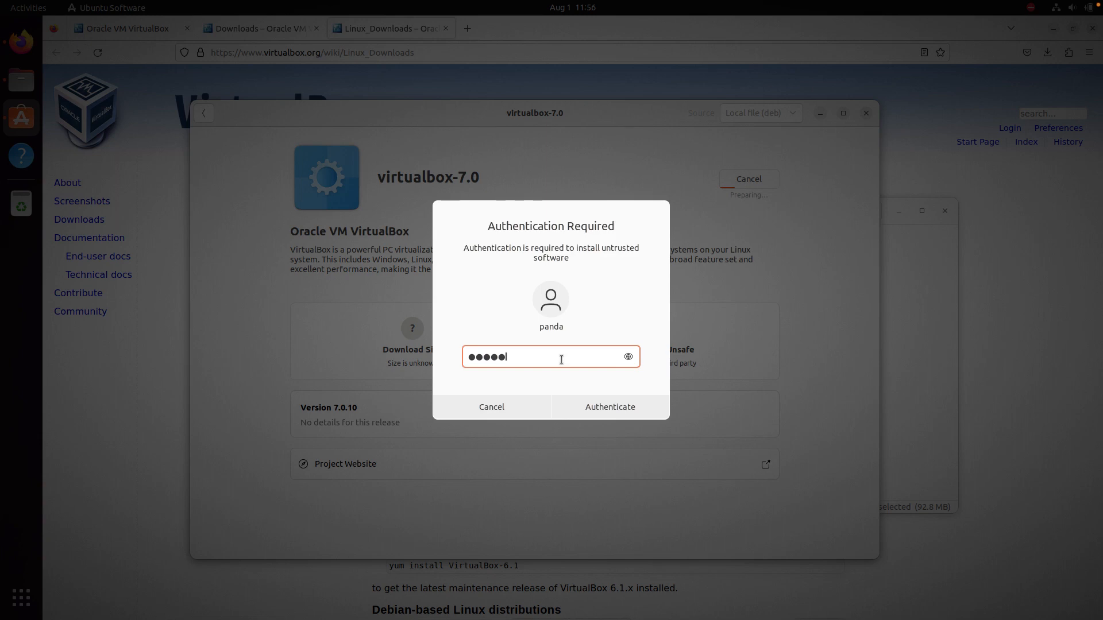
key(Return)
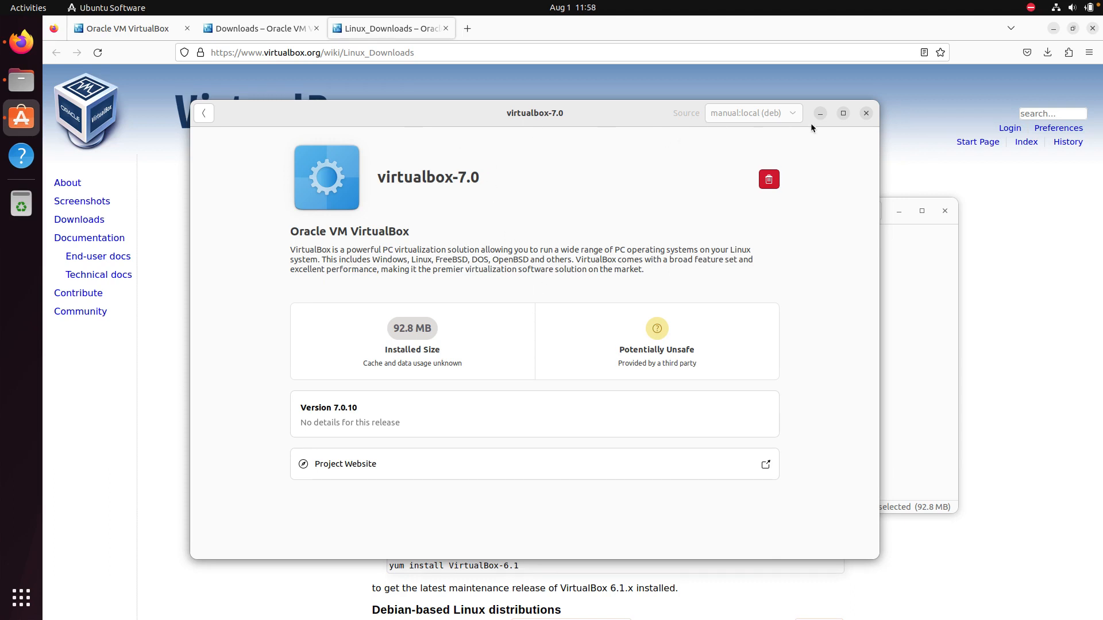
click(867, 115)
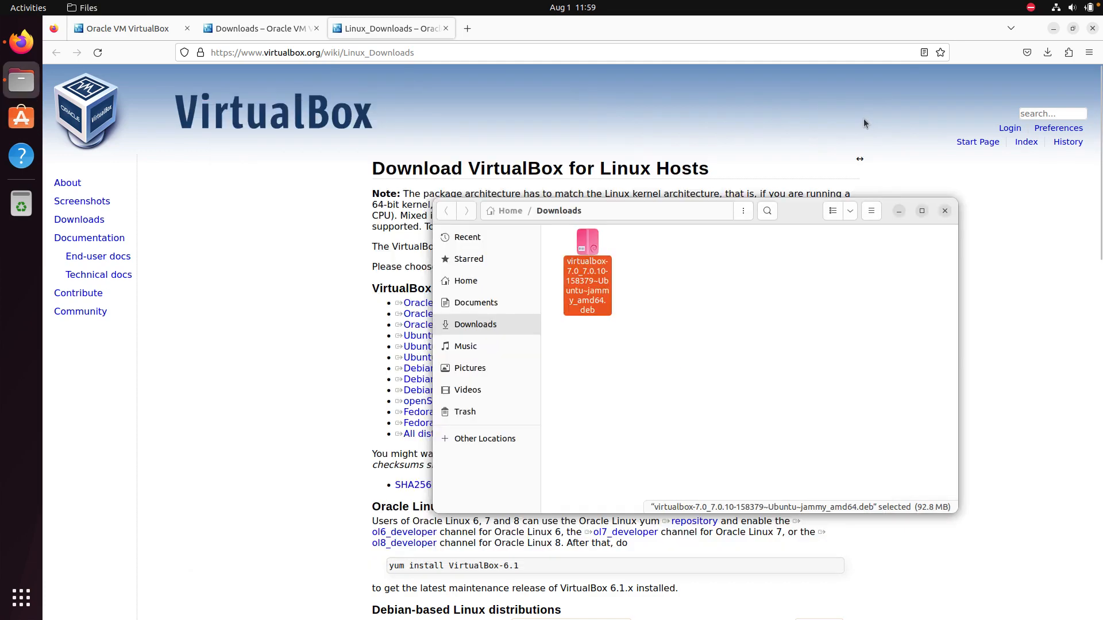
click(944, 211)
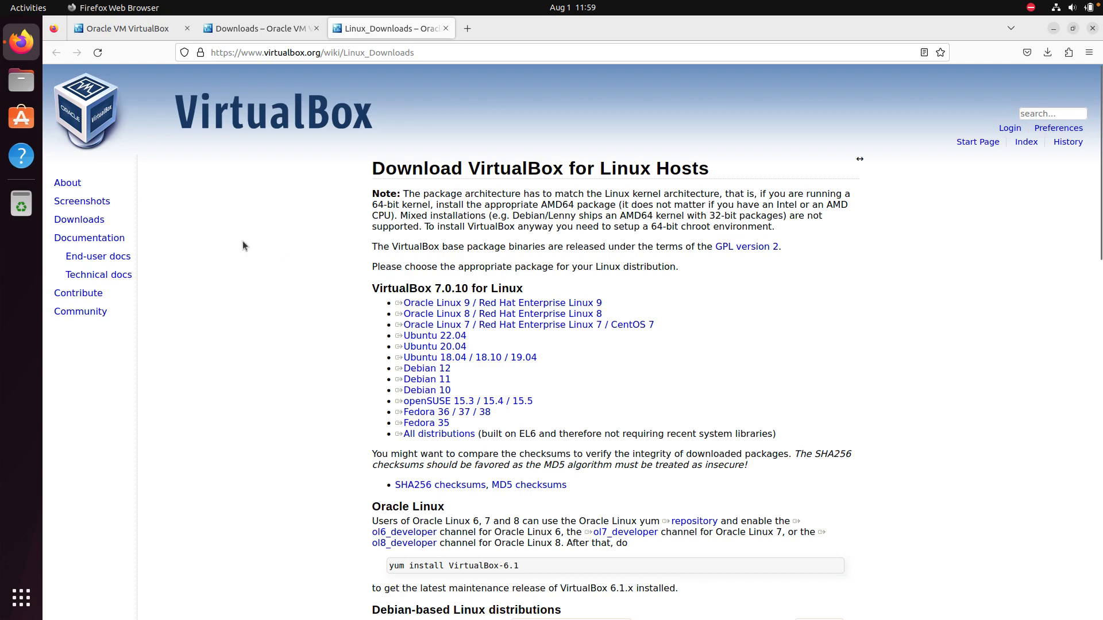
Search the installed applications for "virtual", launch Oracle VM VirtualBox and dismiss its notification overlay.
click(19, 600)
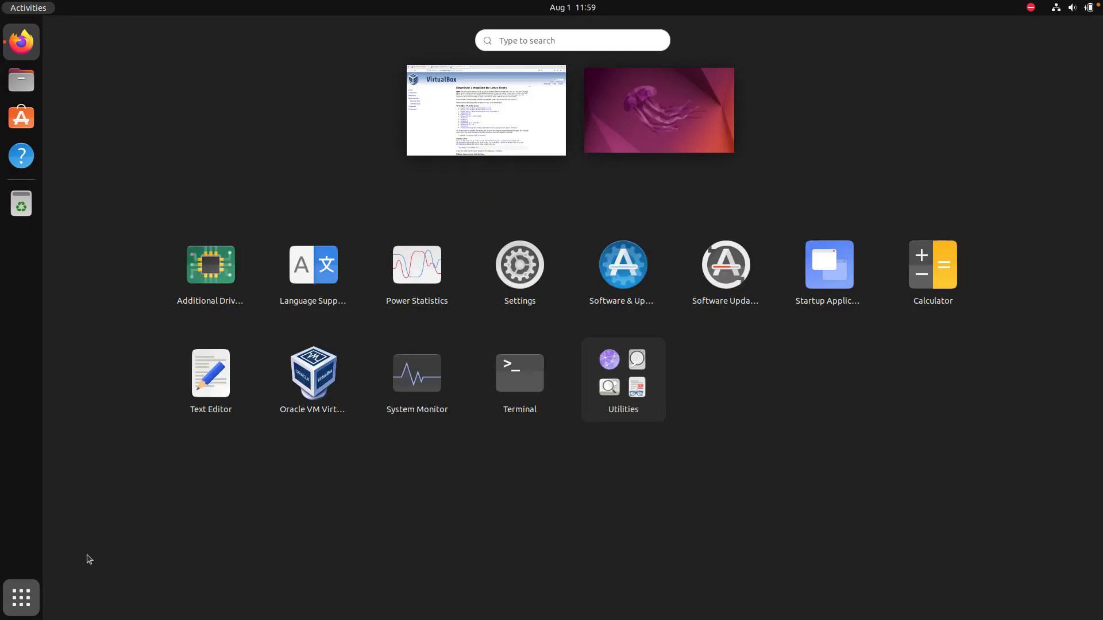
click(566, 39)
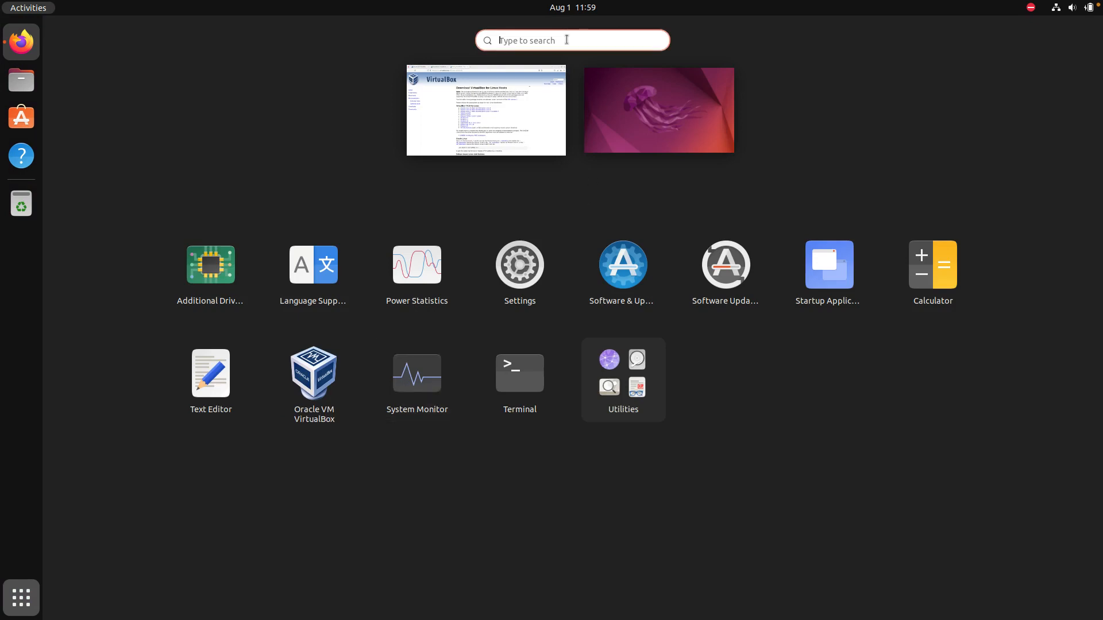
text(virtual)
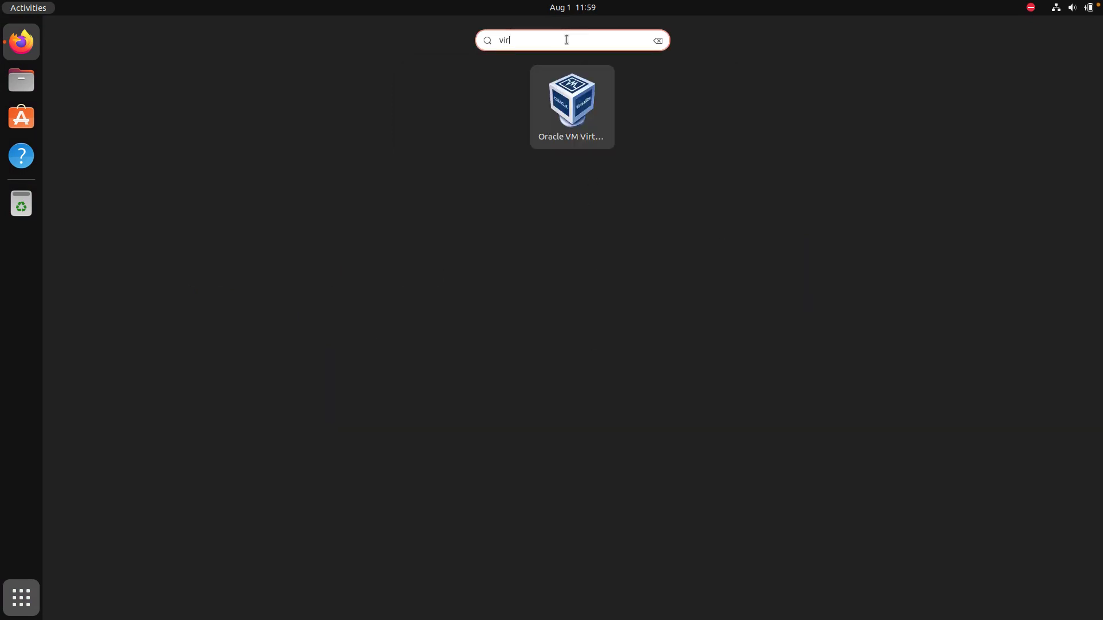
click(573, 107)
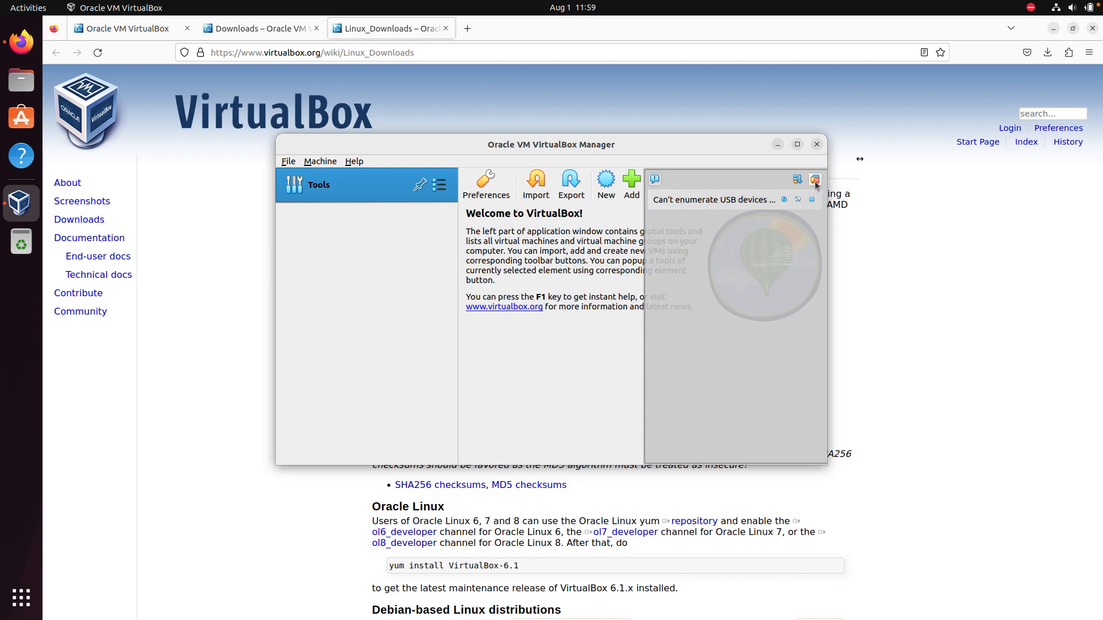
click(816, 182)
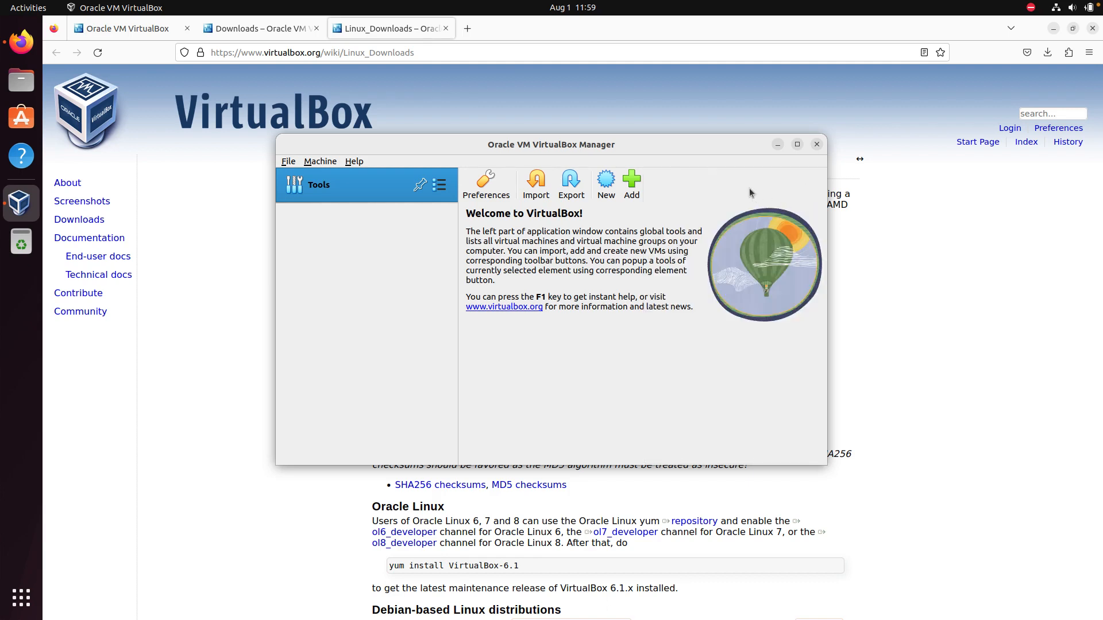
Open VirtualBox's About information to check the installed version.
mouse_move(571, 148)
mouse_down()
mouse_move(595, 143)
mouse_move(583, 145)
mouse_up()
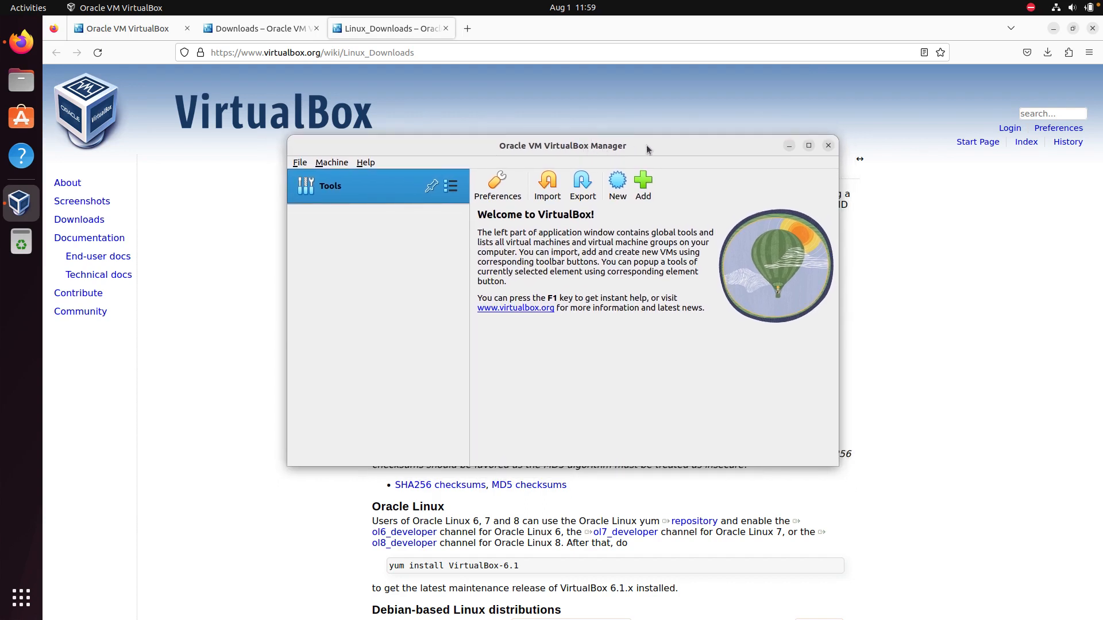
drag(646, 149, 649, 157)
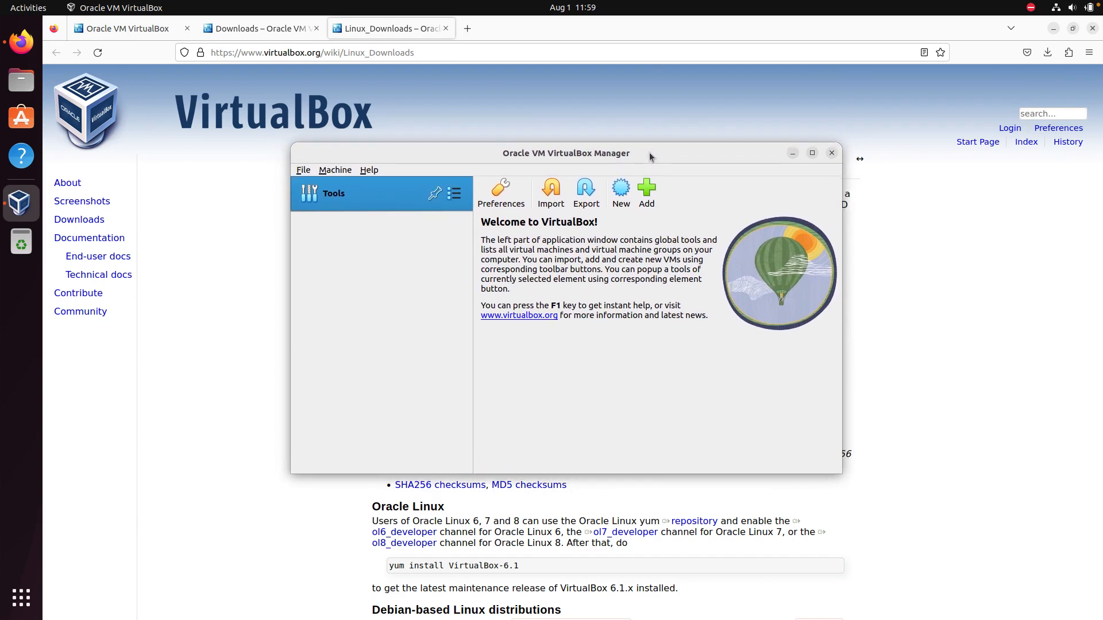
click(368, 171)
click(413, 271)
drag(562, 157, 584, 213)
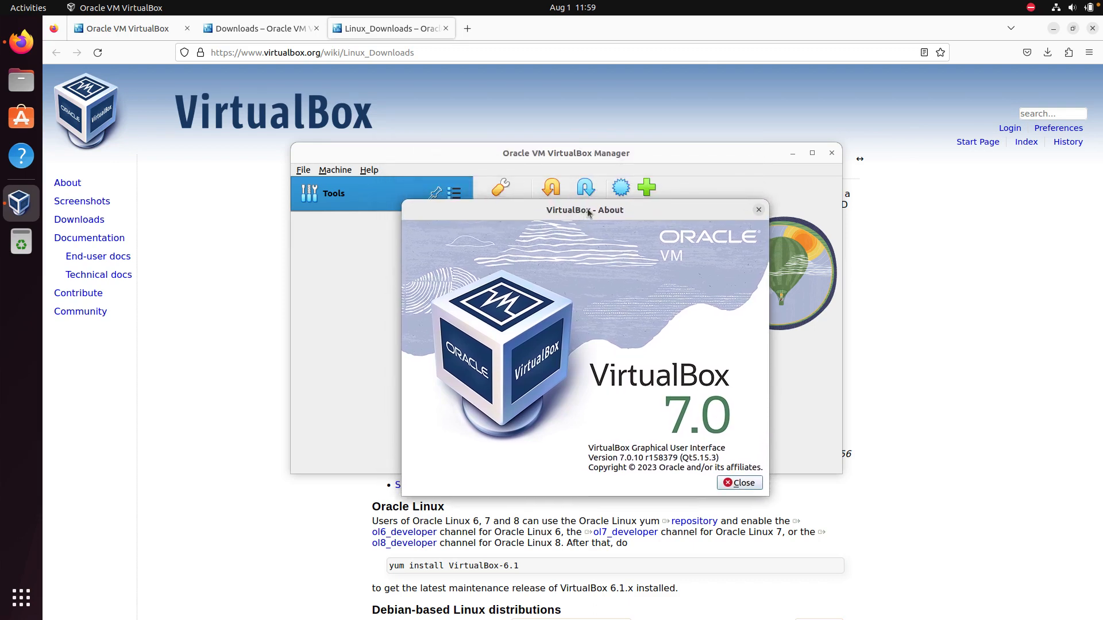